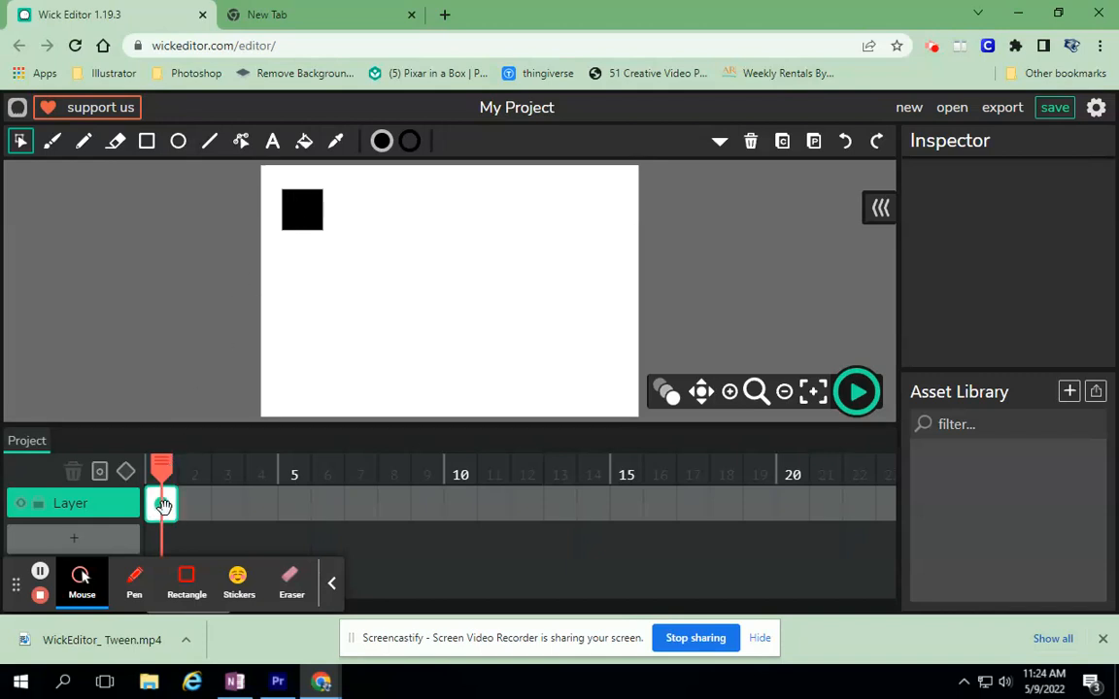
Step: Add a tween to the black square's frame 1 and extend the frame to a length of 15
{"action": "mouse_move", "coordinate": [163, 503]}
{"action": "left_mouse_down"}
{"action": "mouse_move", "coordinate": [512, 507]}
{"action": "mouse_move", "coordinate": [377, 530]}
{"action": "mouse_move", "coordinate": [182, 525]}
{"action": "mouse_move", "coordinate": [162, 505]}
{"action": "left_mouse_up"}
{"action": "left_click", "coordinate": [142, 499]}
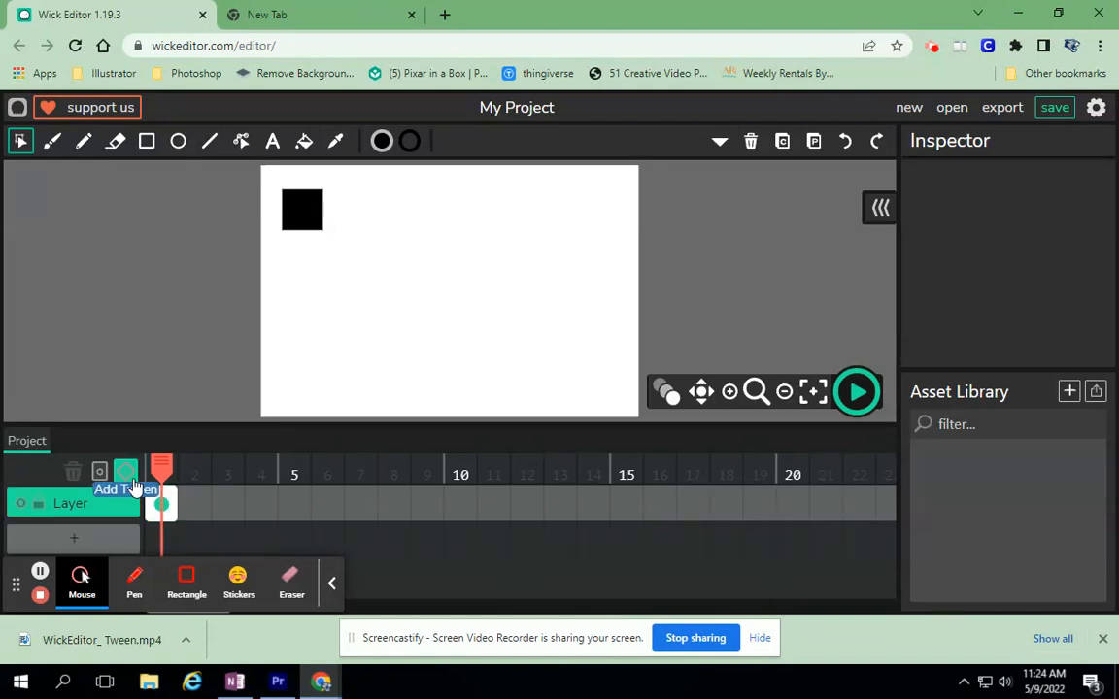
{"action": "left_click", "coordinate": [125, 475]}
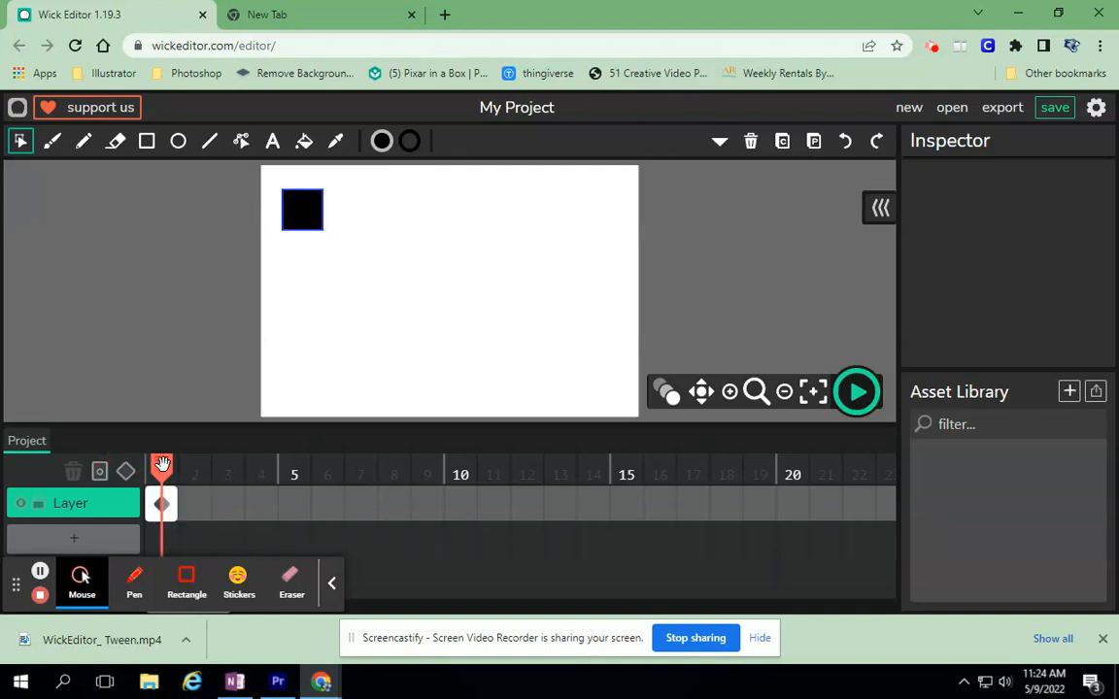
{"action": "left_click_drag", "start_coordinate": [162, 503], "coordinate": [629, 506]}
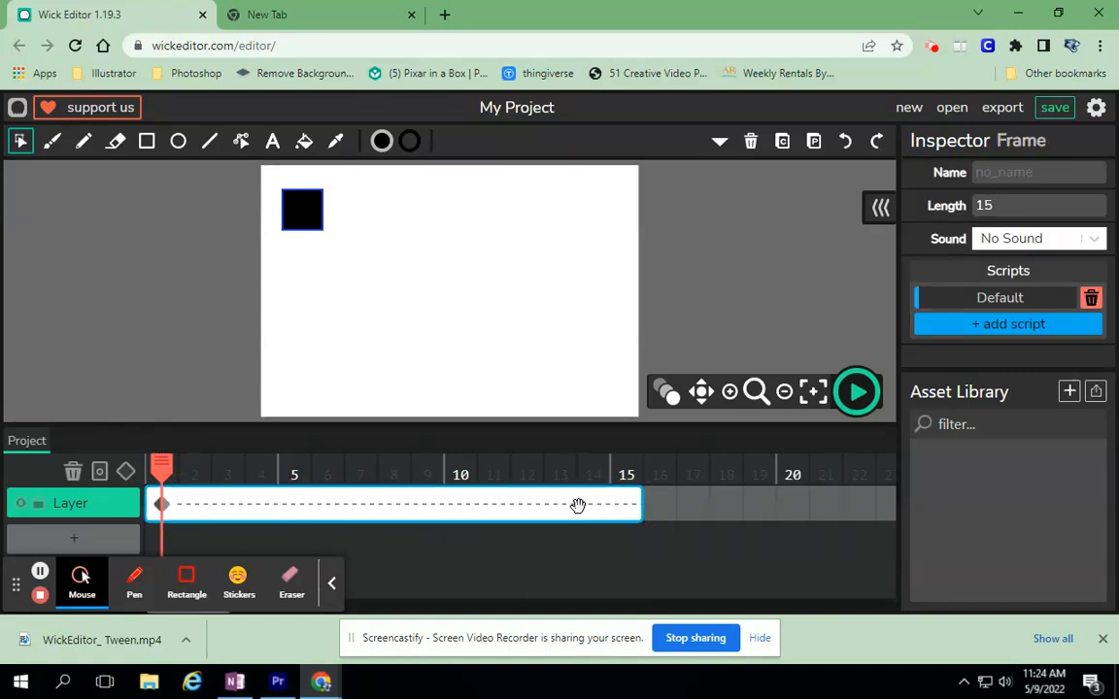
Step: Add a second tween at frame 15 and move the square there to the canvas's upper-right corner, about X 587.5, Y 60
{"action": "left_click_drag", "start_coordinate": [162, 467], "coordinate": [627, 472]}
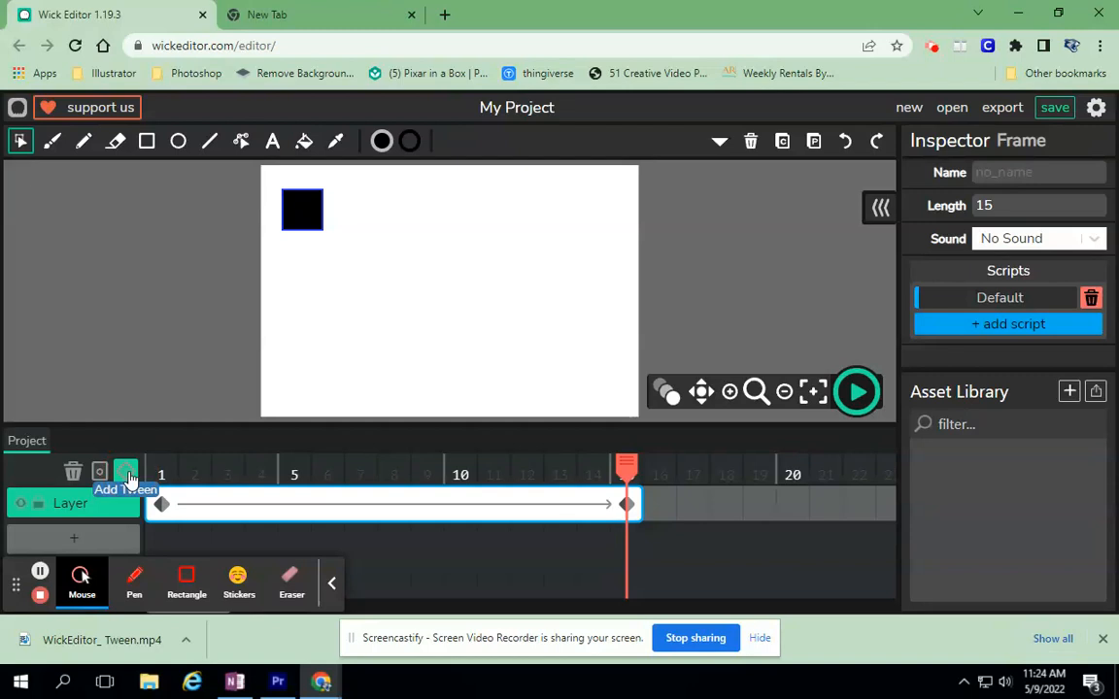
{"action": "mouse_move", "coordinate": [627, 473]}
{"action": "left_mouse_down"}
{"action": "mouse_move", "coordinate": [193, 474]}
{"action": "mouse_move", "coordinate": [628, 483]}
{"action": "left_mouse_up"}
{"action": "left_click_drag", "start_coordinate": [299, 219], "coordinate": [586, 225]}
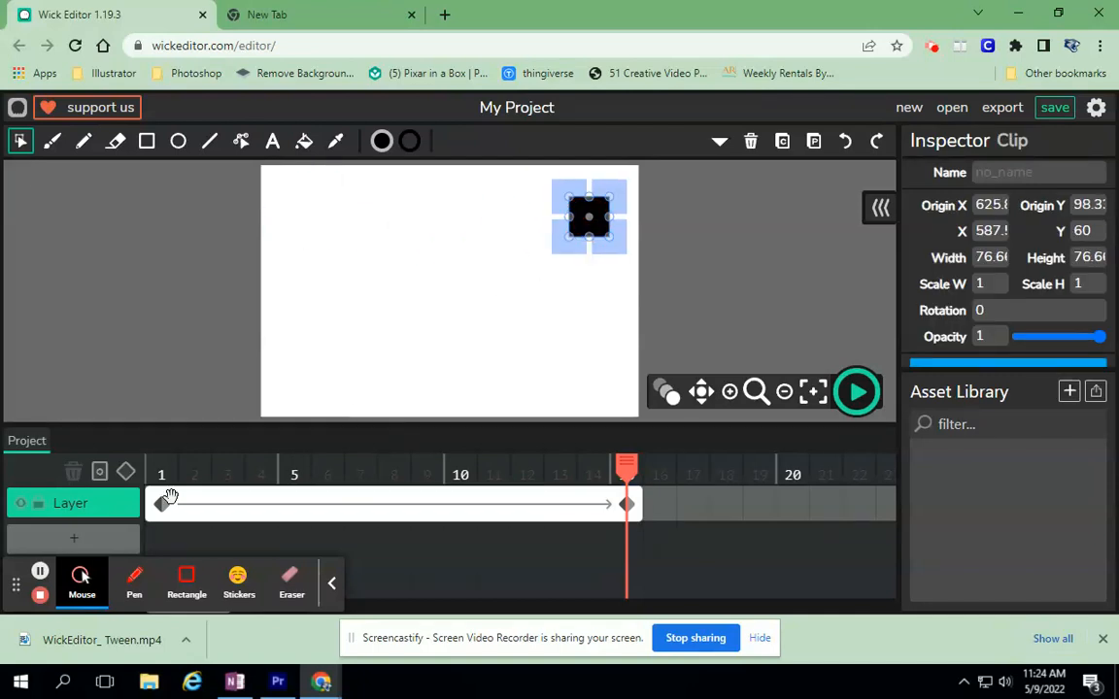
Step: Check the square at the frame 1 and frame 15 tweens, and preview the animation
{"action": "left_click", "coordinate": [163, 502]}
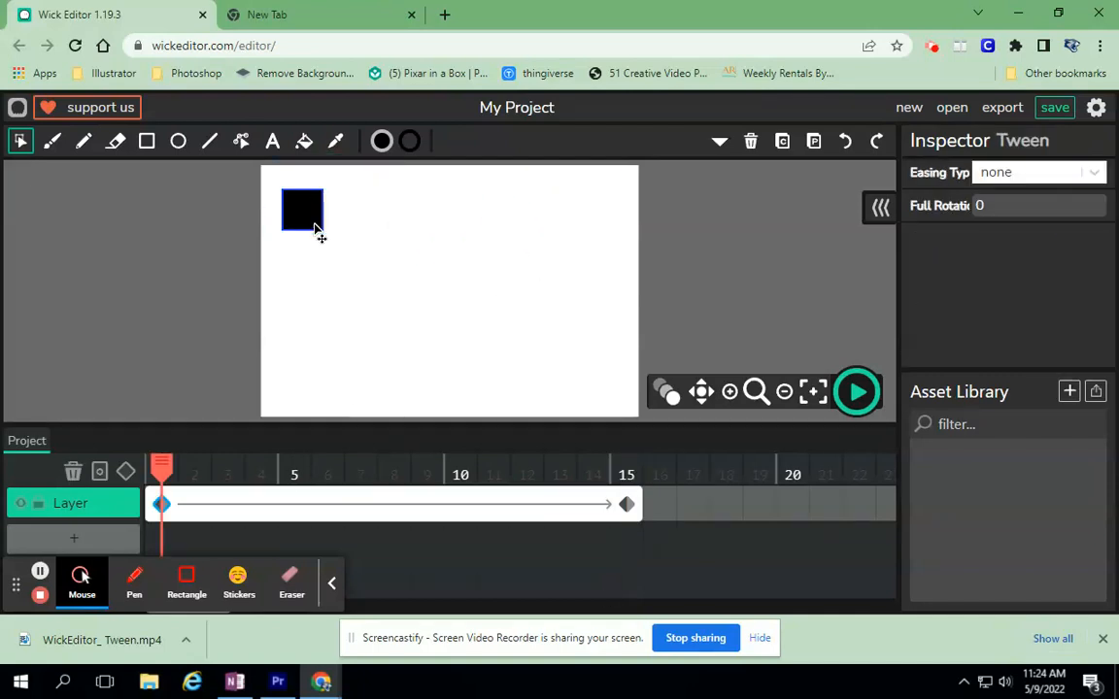
{"action": "left_click", "coordinate": [628, 504]}
{"action": "left_click", "coordinate": [628, 504]}
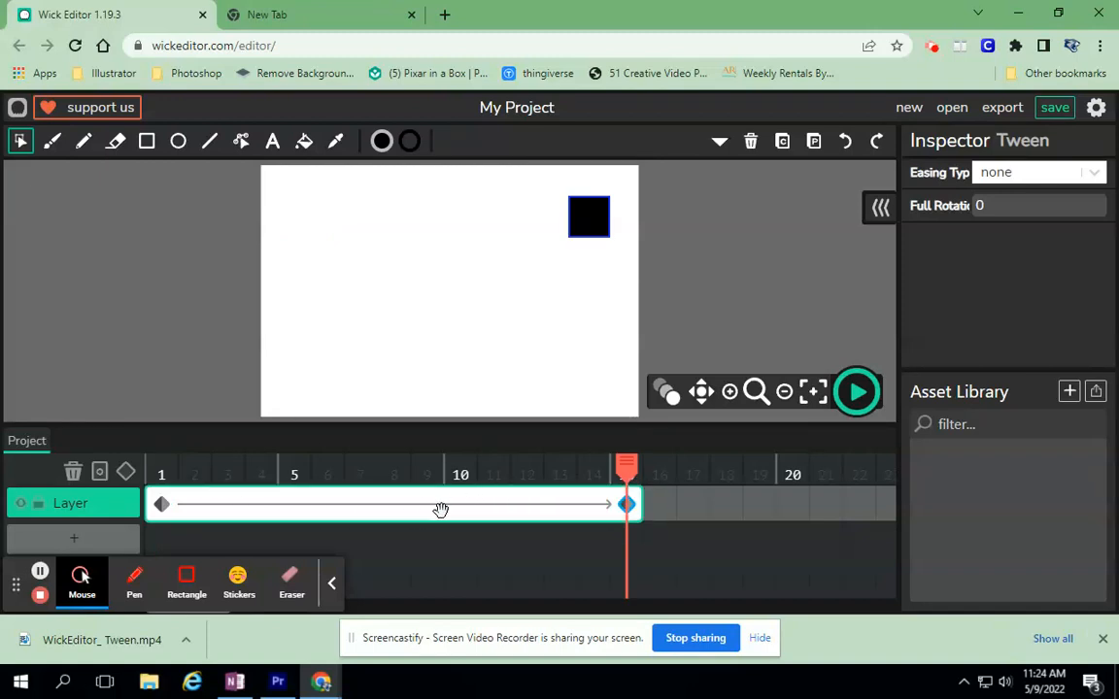
{"action": "left_click", "coordinate": [854, 395]}
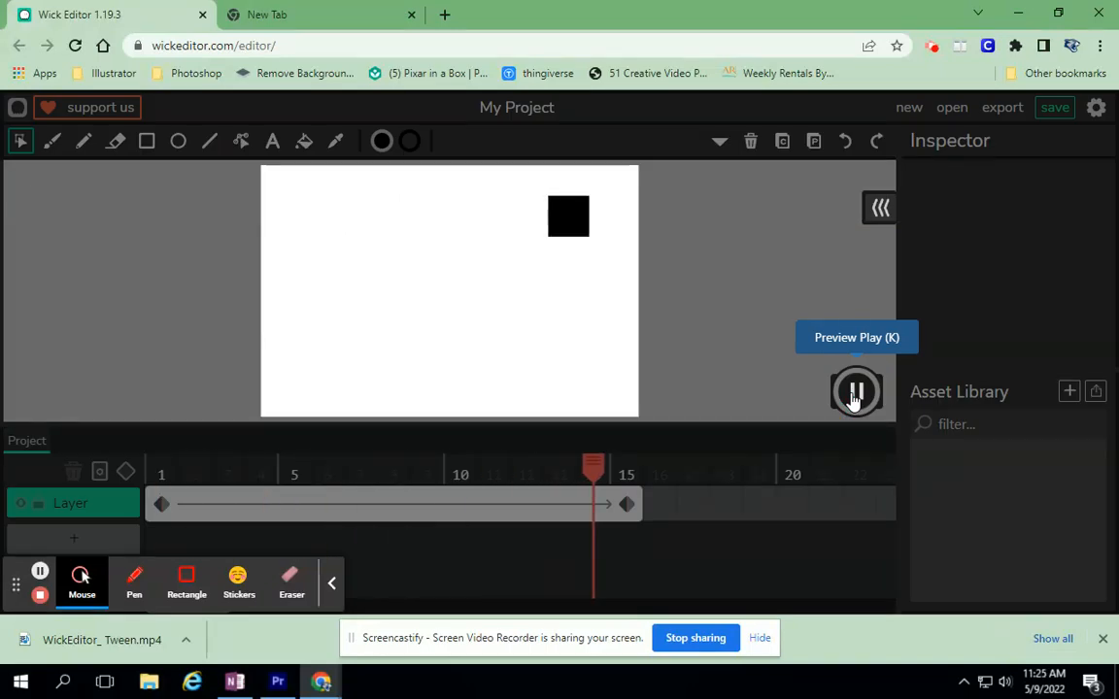
{"action": "left_click", "coordinate": [855, 394]}
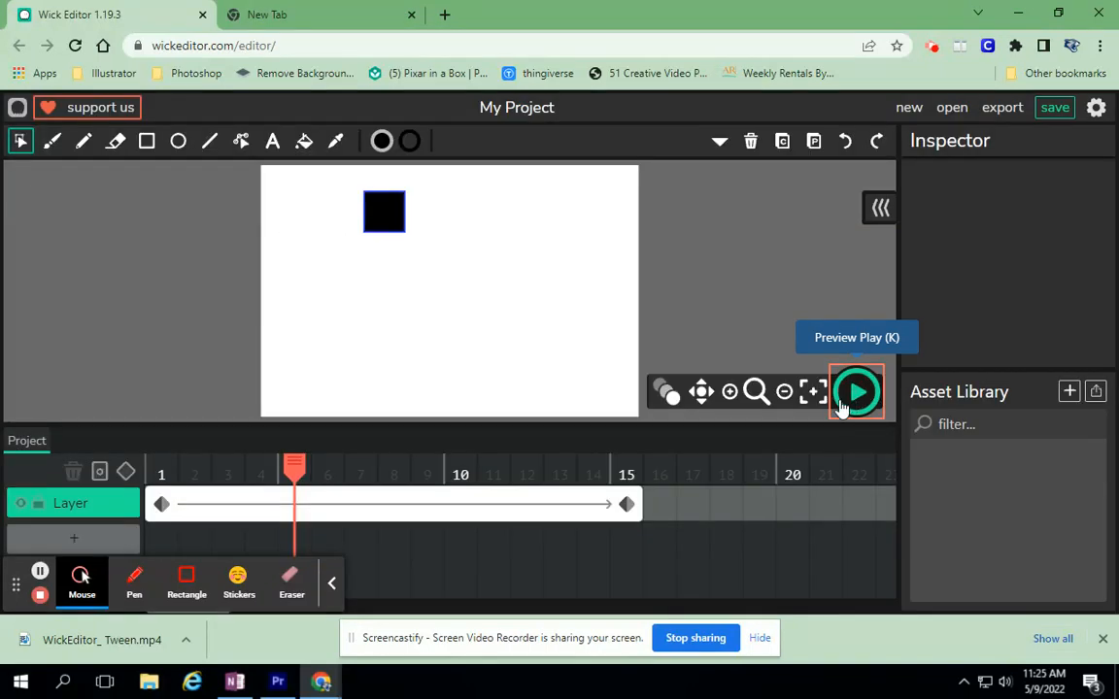
Step: Stretch the square vertically at the frame 1 tween to a height scale of about 3.96
{"action": "left_click", "coordinate": [162, 478]}
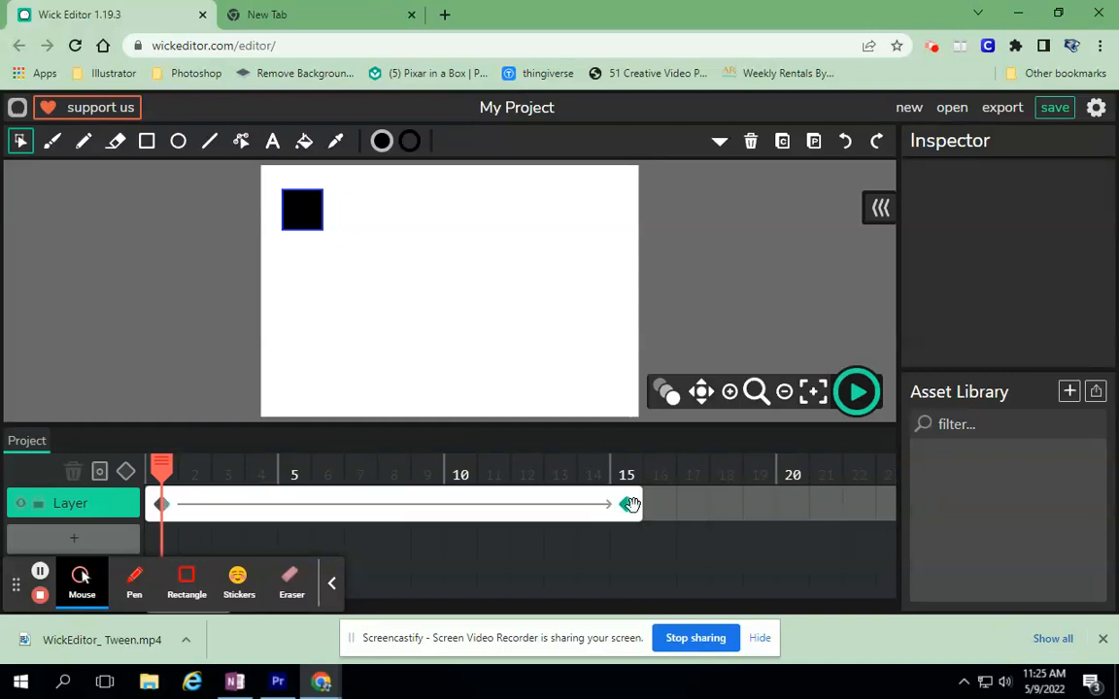
{"action": "left_click", "coordinate": [241, 507]}
{"action": "left_click", "coordinate": [627, 503]}
{"action": "left_click", "coordinate": [167, 471]}
{"action": "left_click", "coordinate": [313, 220]}
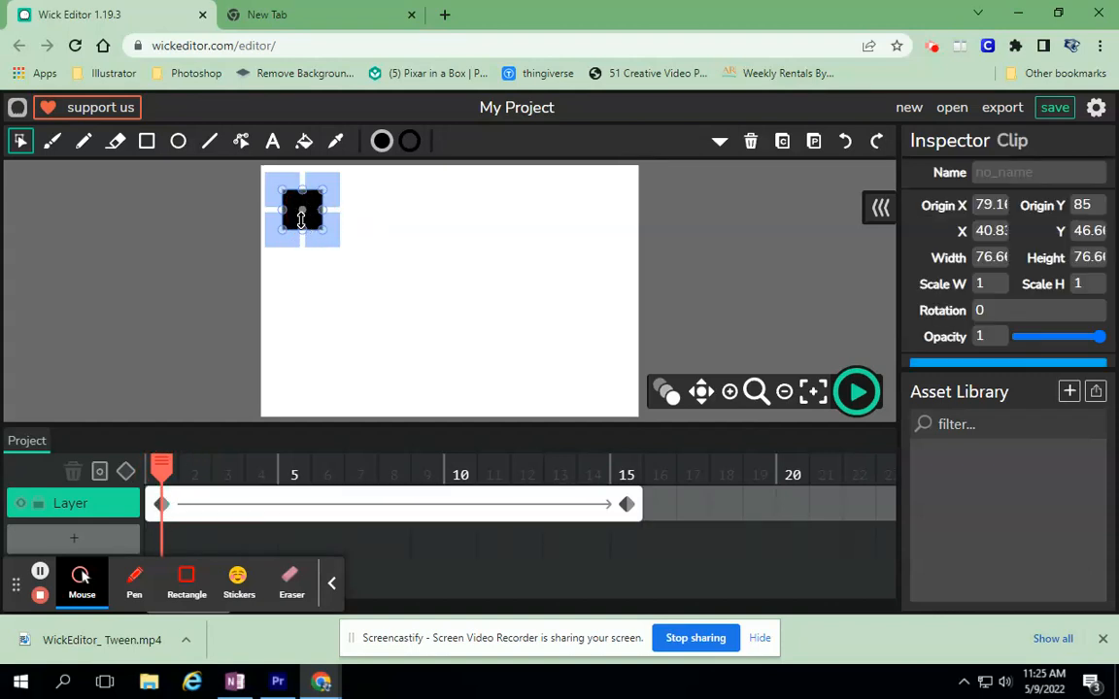
{"action": "left_click_drag", "start_coordinate": [303, 226], "coordinate": [301, 295]}
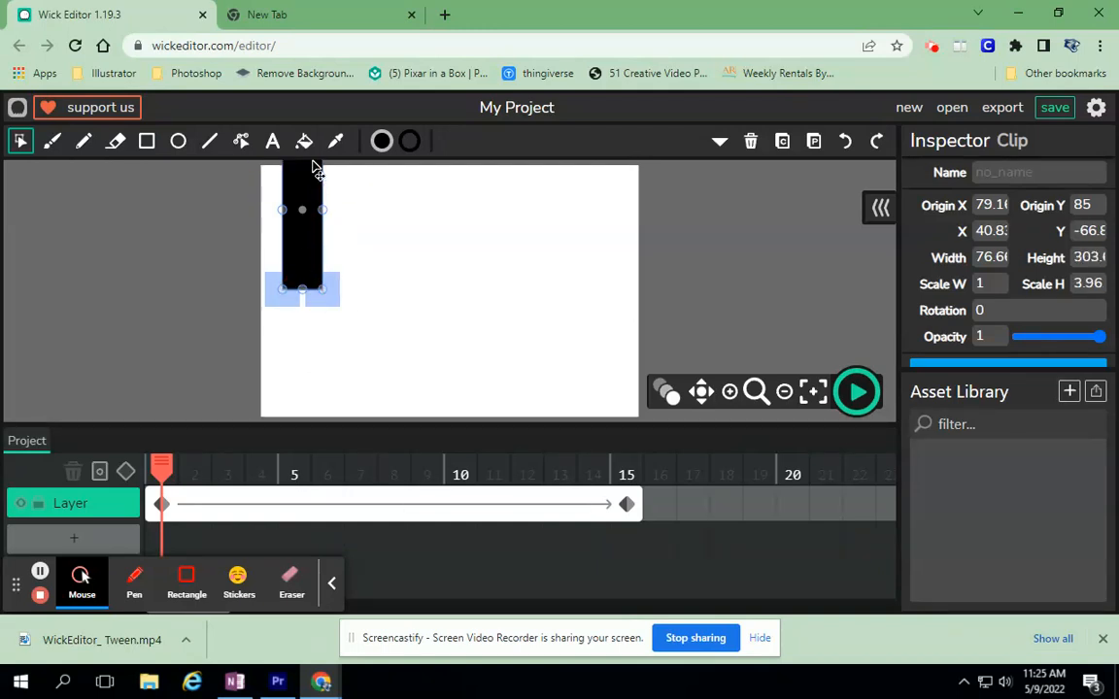
Step: Compare the square's shape at the frame 1 and frame 15 tweens, and preview the shape change
{"action": "left_click", "coordinate": [627, 506]}
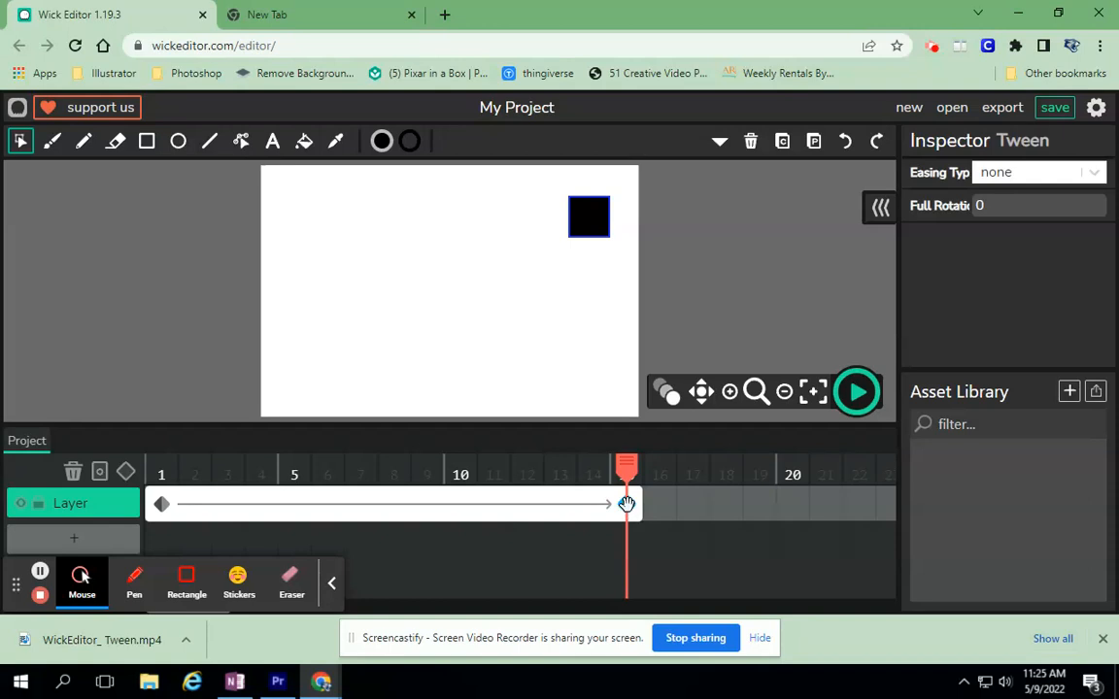
{"action": "left_click", "coordinate": [161, 503]}
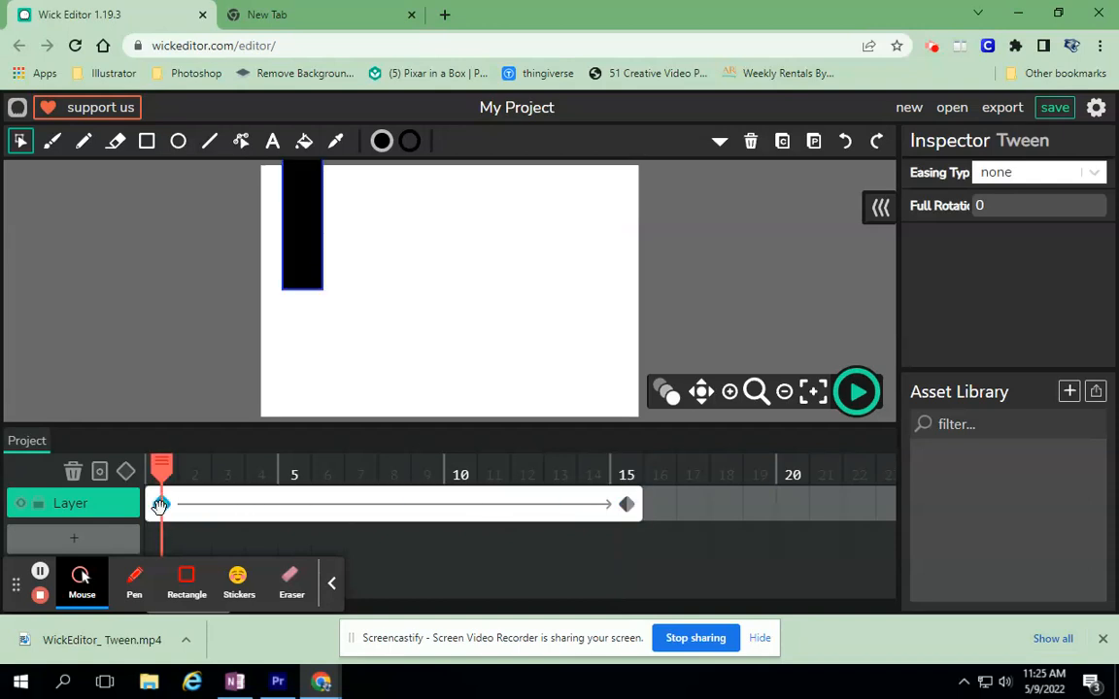
{"action": "left_click", "coordinate": [628, 505]}
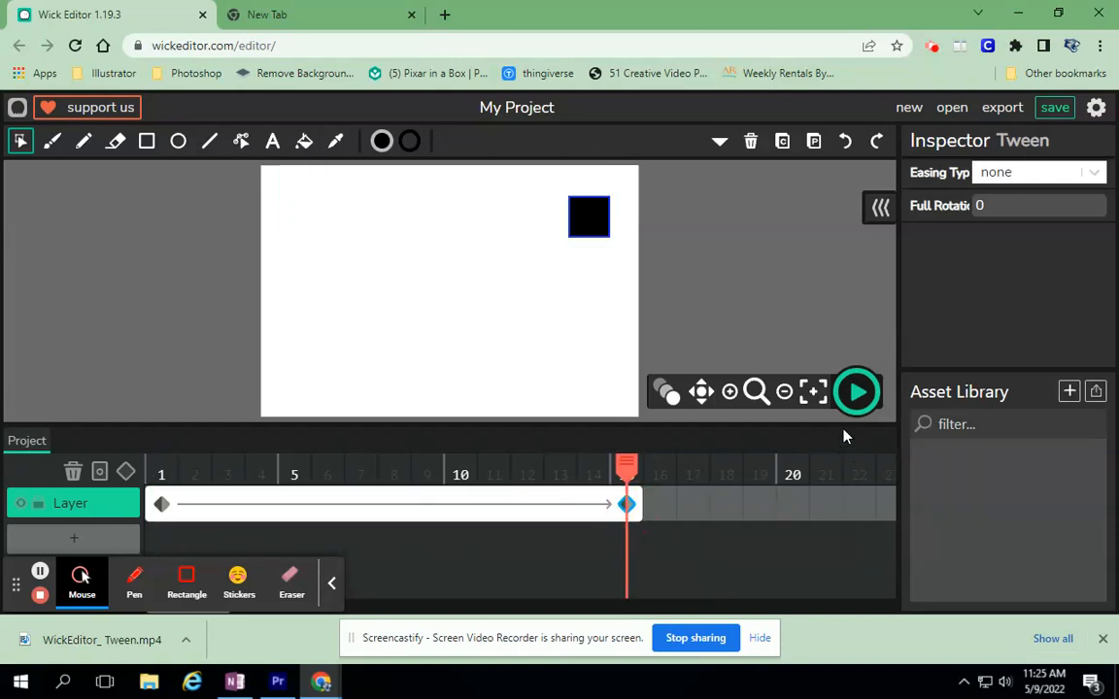
{"action": "left_click", "coordinate": [856, 394]}
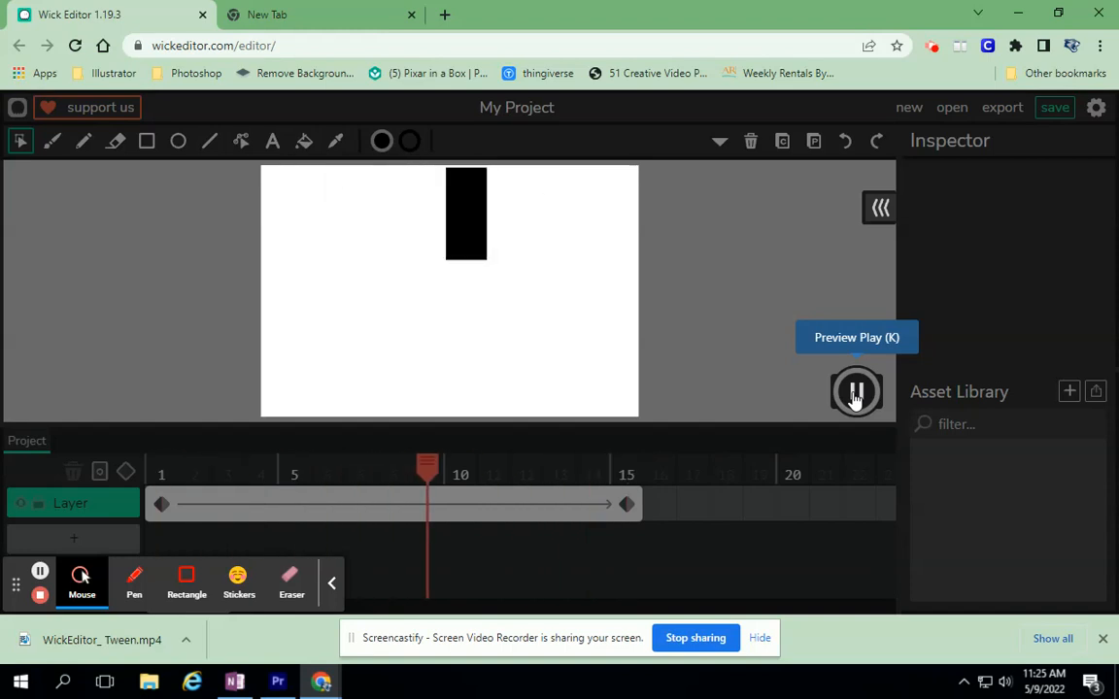
{"action": "left_click", "coordinate": [855, 394]}
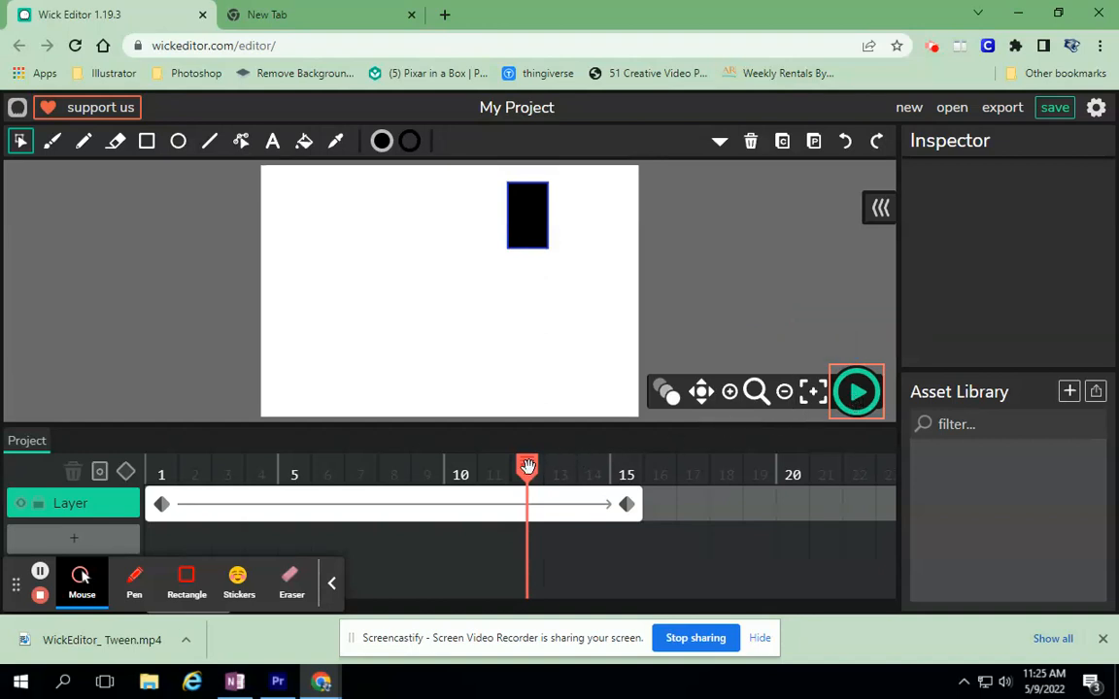
Step: Extend the frame to a length of 30, add a tween at frame 30 and move the square there to the canvas's lower-right corner
{"action": "left_click_drag", "start_coordinate": [637, 504], "coordinate": [862, 508]}
{"action": "left_click_drag", "start_coordinate": [350, 470], "coordinate": [848, 480]}
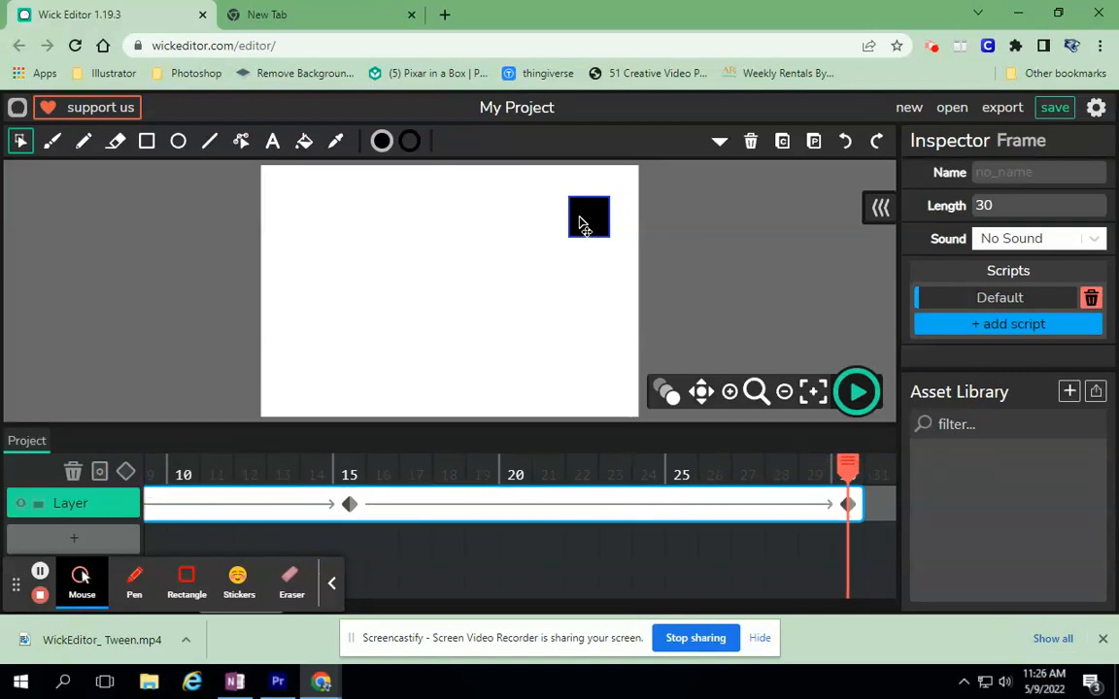
{"action": "left_click", "coordinate": [581, 224]}
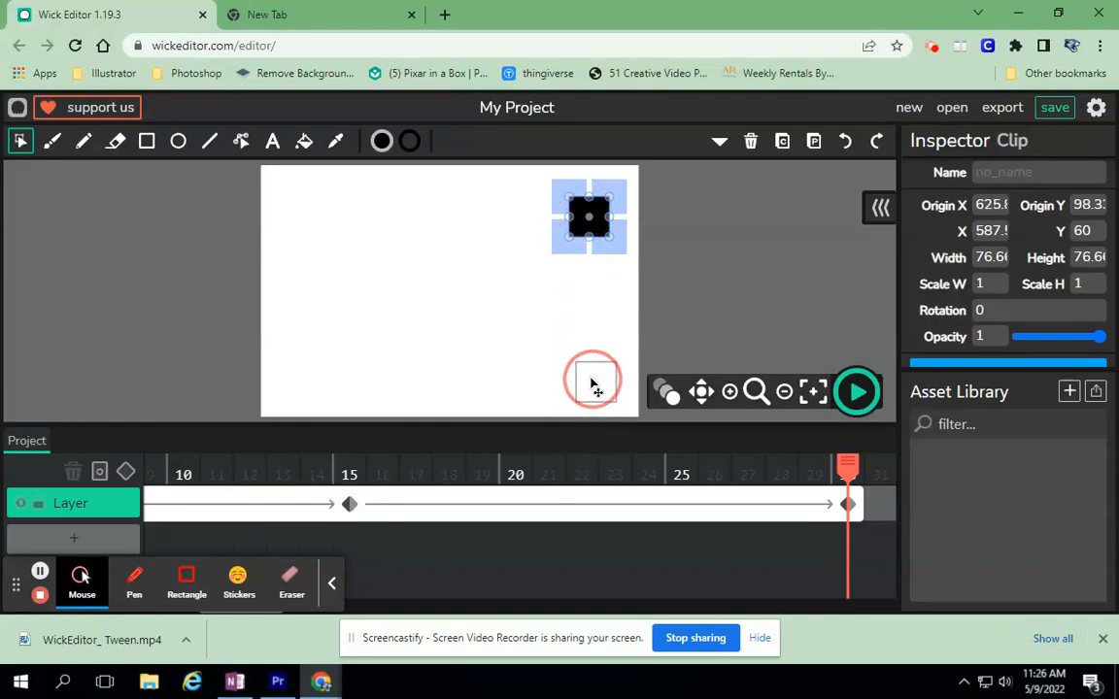
{"action": "left_click_drag", "start_coordinate": [595, 387], "coordinate": [594, 380]}
Step: Preview the animation across all 30 frames and scrub through the timeline
{"action": "left_click", "coordinate": [857, 393]}
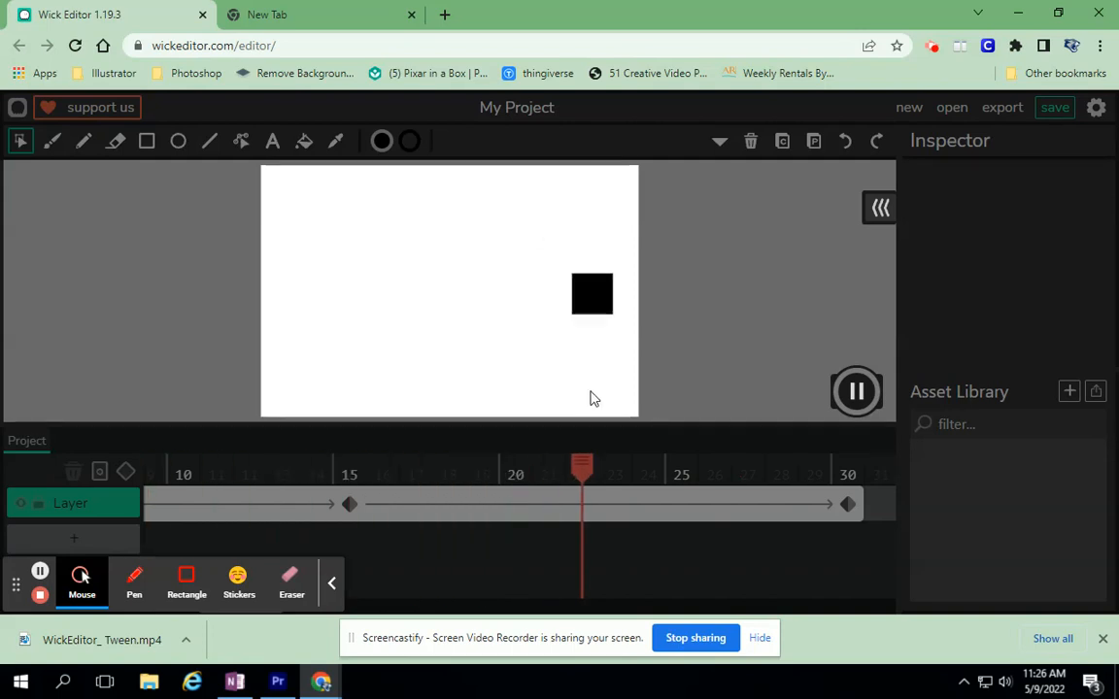
{"action": "left_click", "coordinate": [857, 394]}
{"action": "left_click_drag", "start_coordinate": [483, 470], "coordinate": [861, 491]}
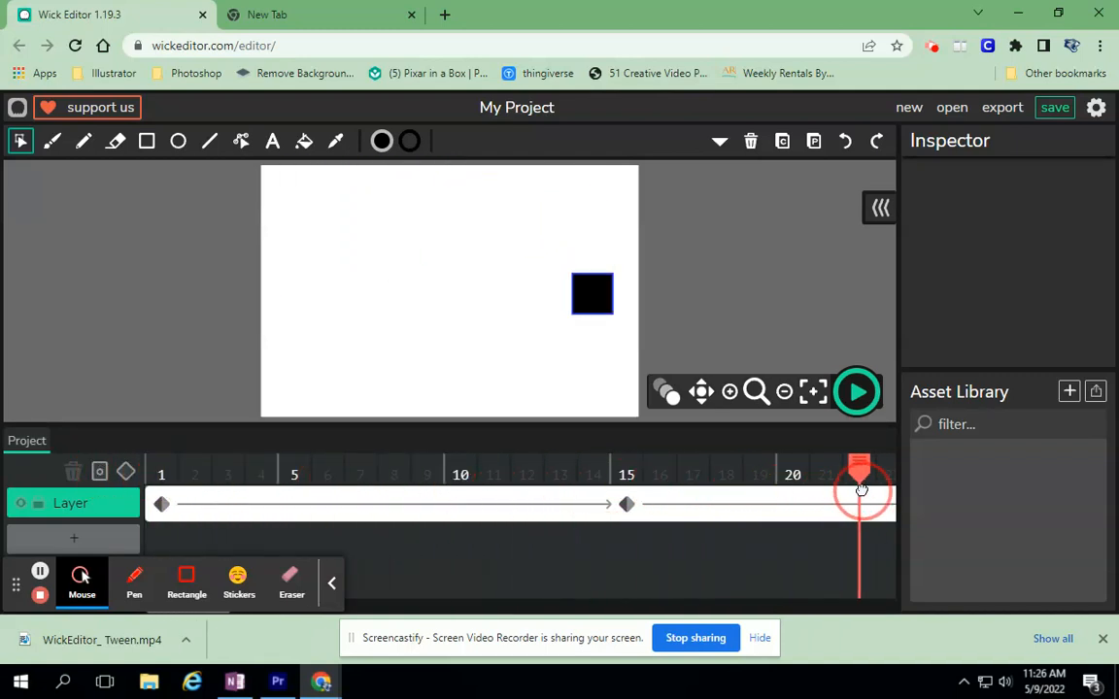
Step: Set the full rotations of the tween at frame 15 to 1
{"action": "left_click", "coordinate": [375, 508]}
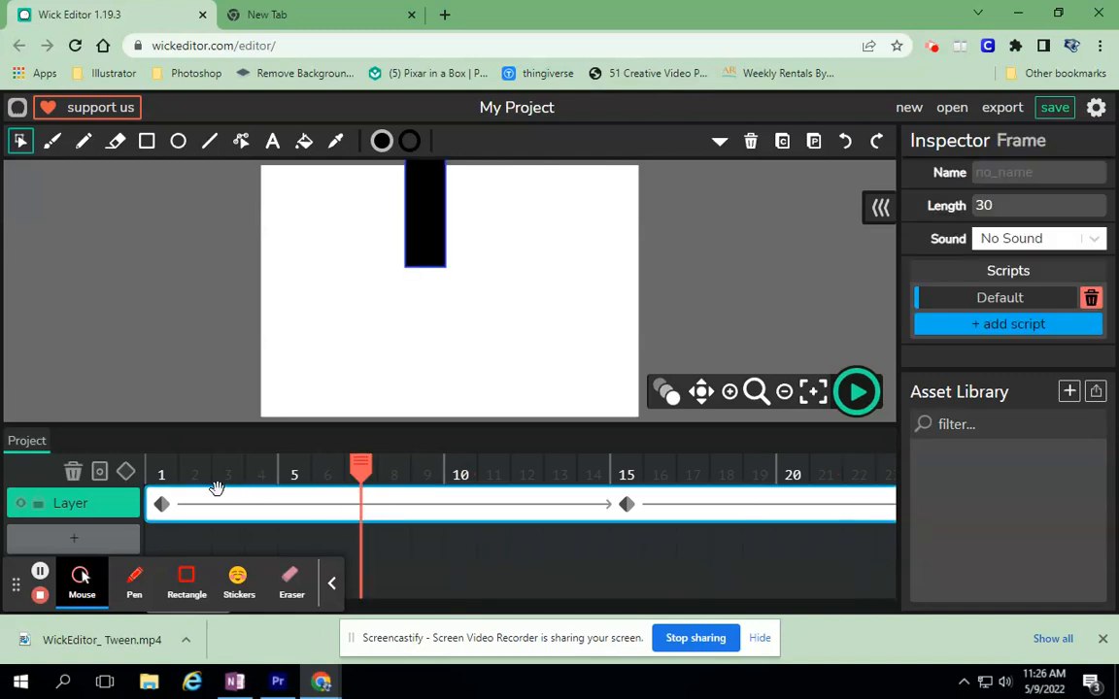
{"action": "left_click", "coordinate": [161, 504]}
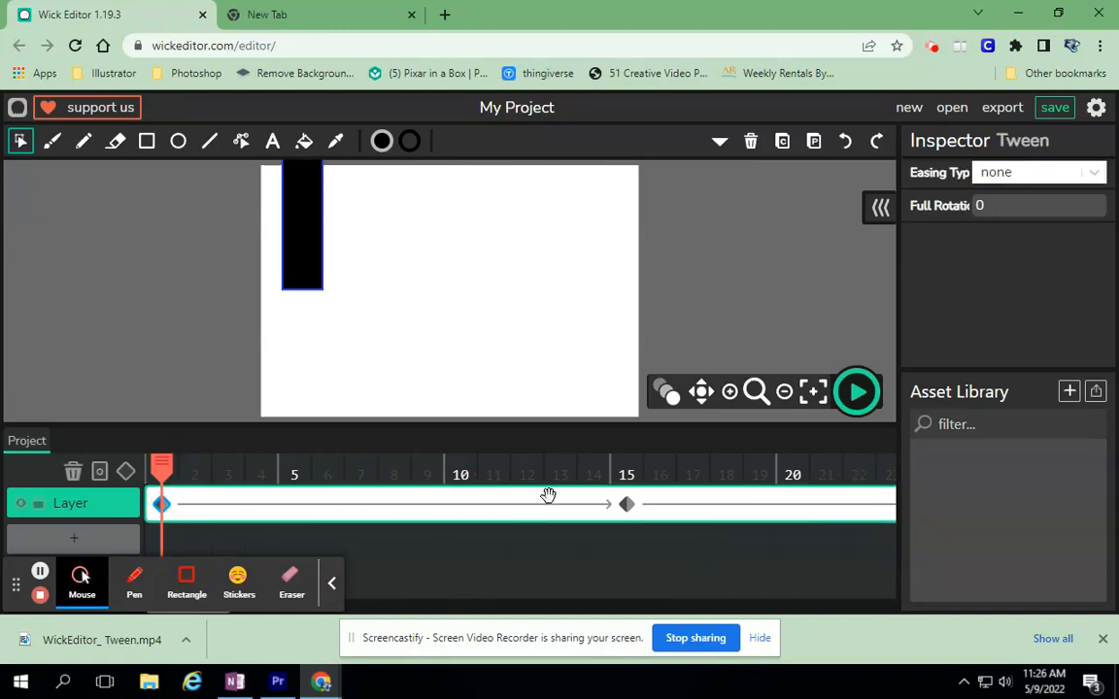
{"action": "left_click", "coordinate": [626, 506]}
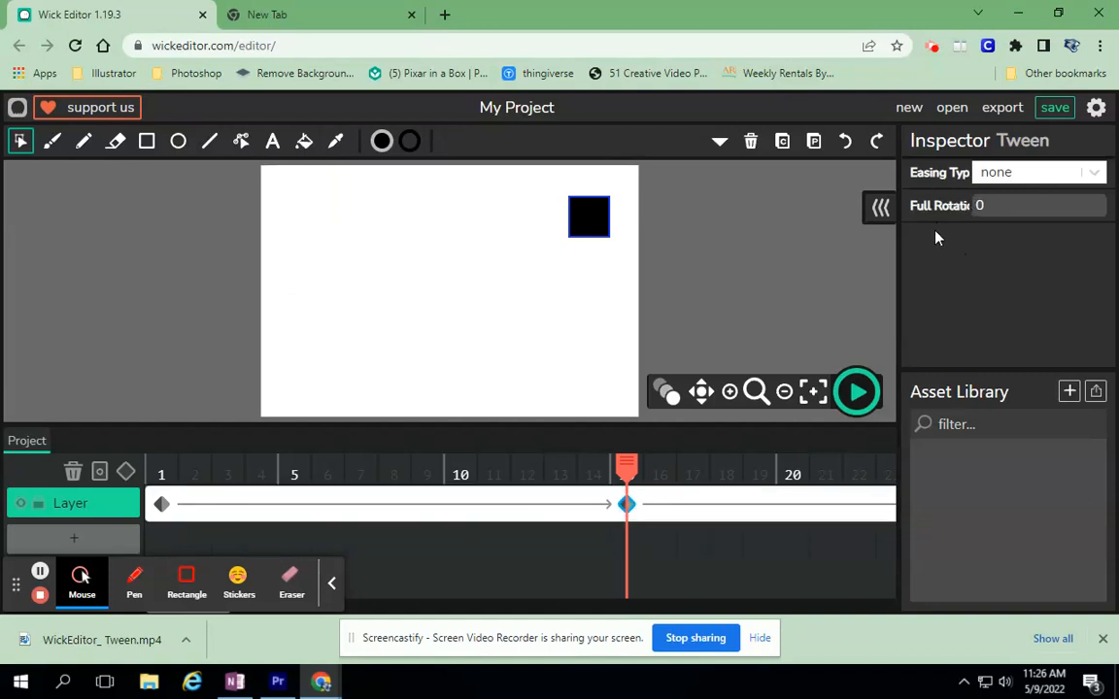
{"action": "left_click", "coordinate": [598, 226]}
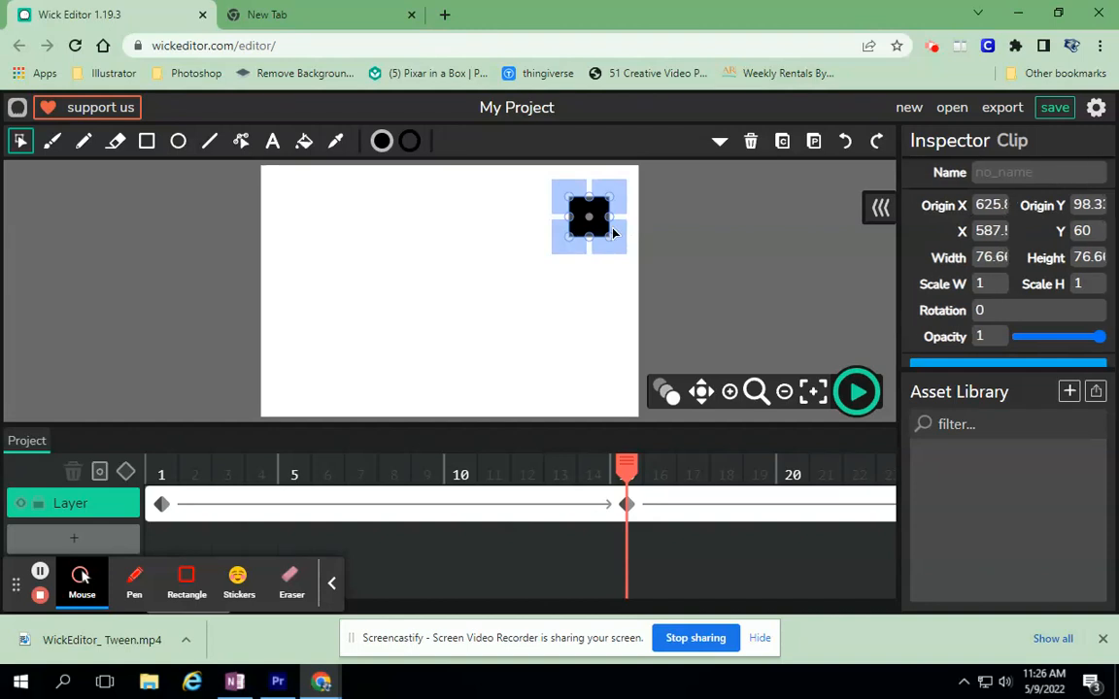
{"action": "left_click", "coordinate": [628, 504]}
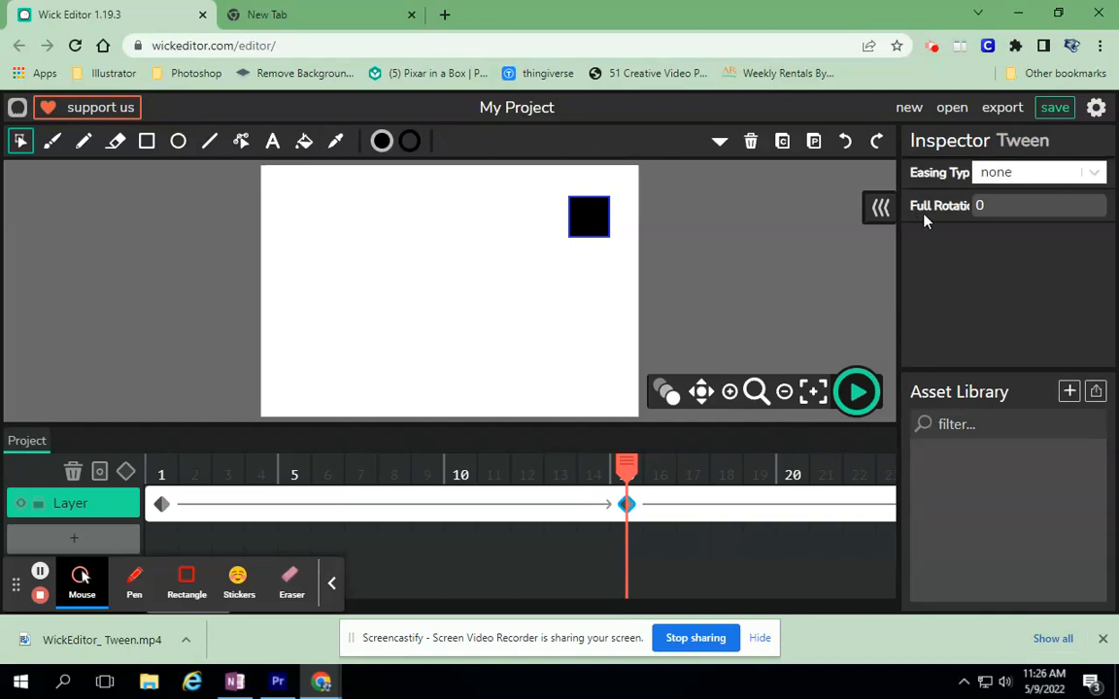
{"action": "left_click", "coordinate": [983, 205]}
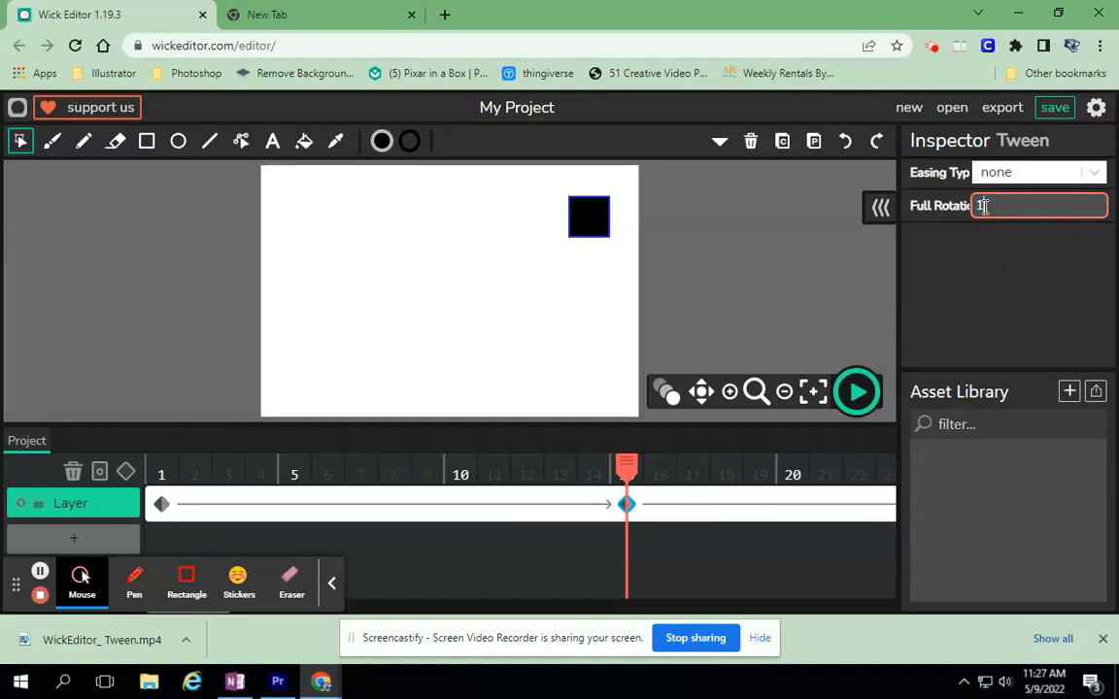
Step: Preview the animation from frame 1 to check the tween's rotation setting
{"action": "left_click_drag", "start_coordinate": [625, 469], "coordinate": [159, 474]}
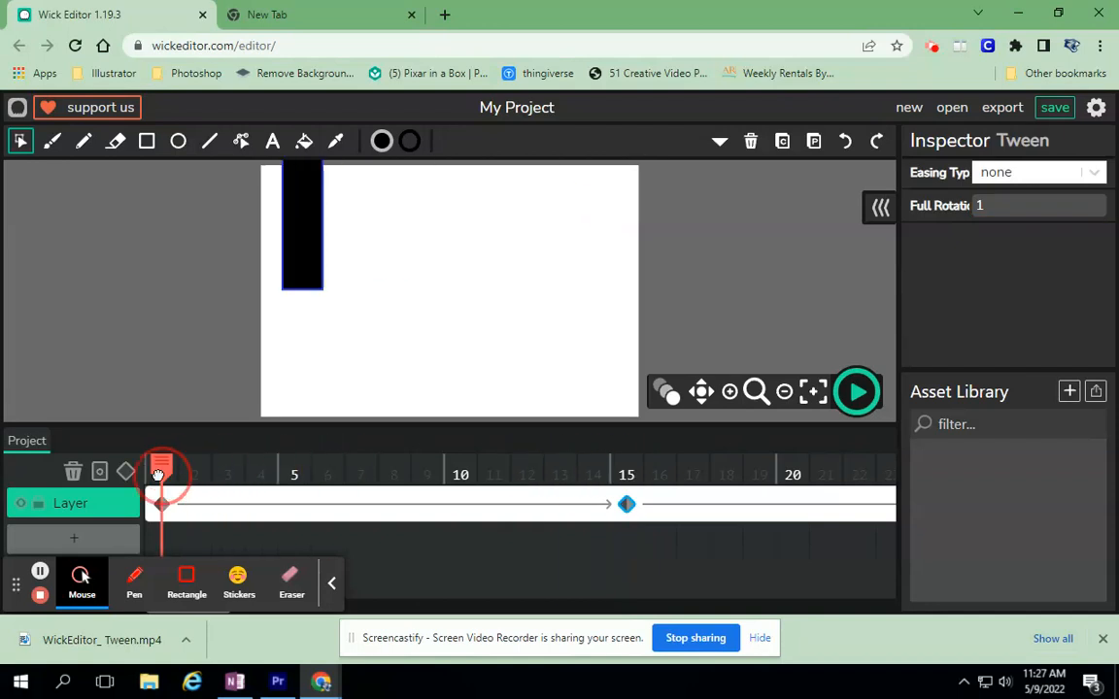
{"action": "left_click", "coordinate": [856, 395]}
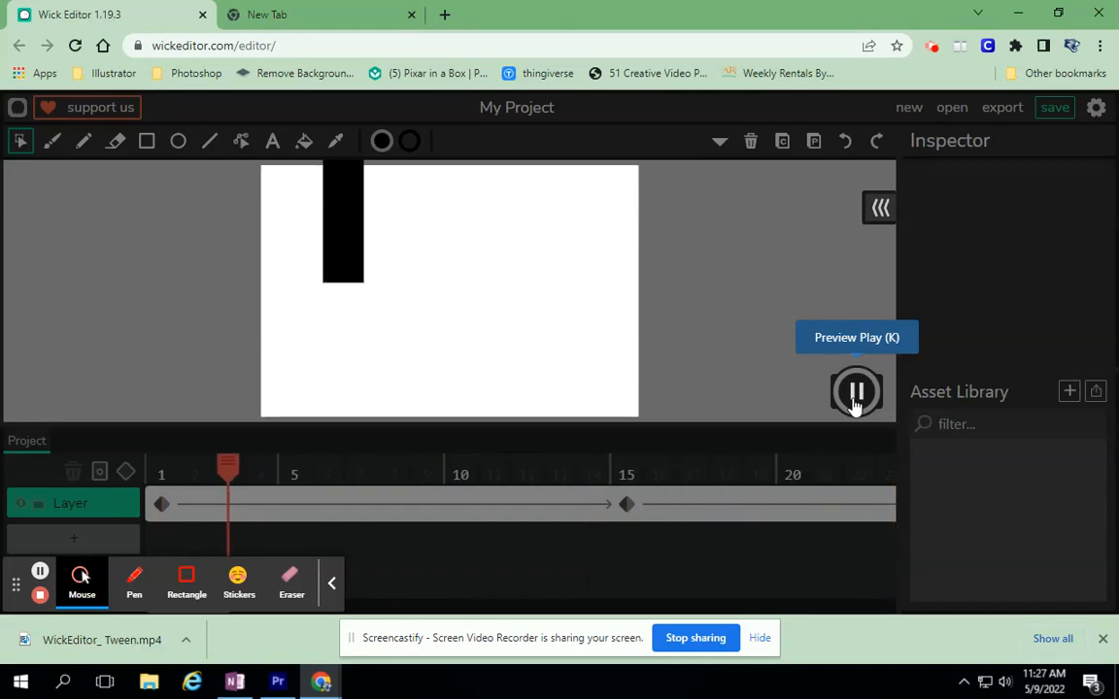
{"action": "left_click", "coordinate": [855, 406]}
Step: Set the opacity of the stretched square at the frame 1 tween to 0
{"action": "left_click", "coordinate": [160, 505]}
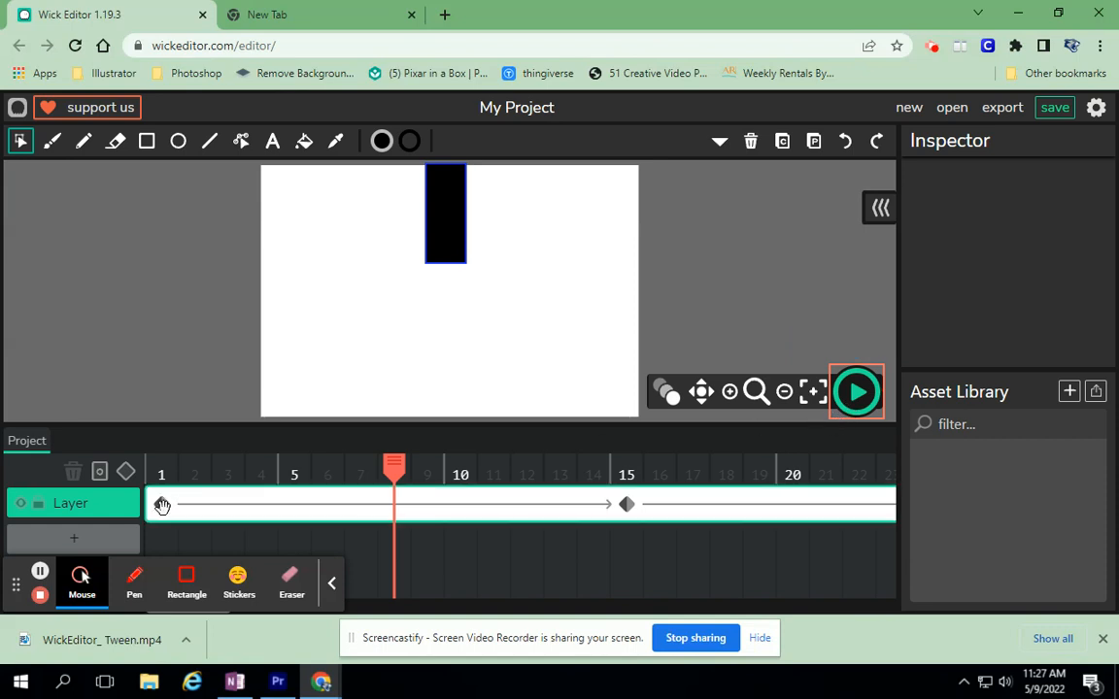
{"action": "left_click", "coordinate": [160, 505]}
{"action": "left_click", "coordinate": [161, 504]}
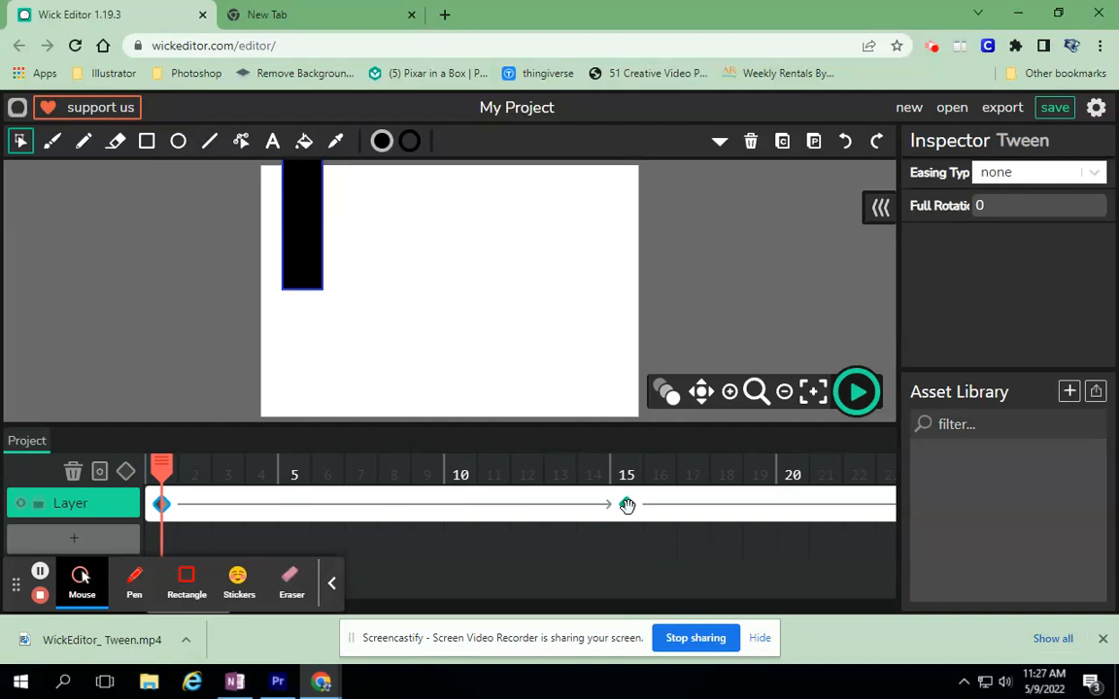
{"action": "left_click", "coordinate": [162, 510]}
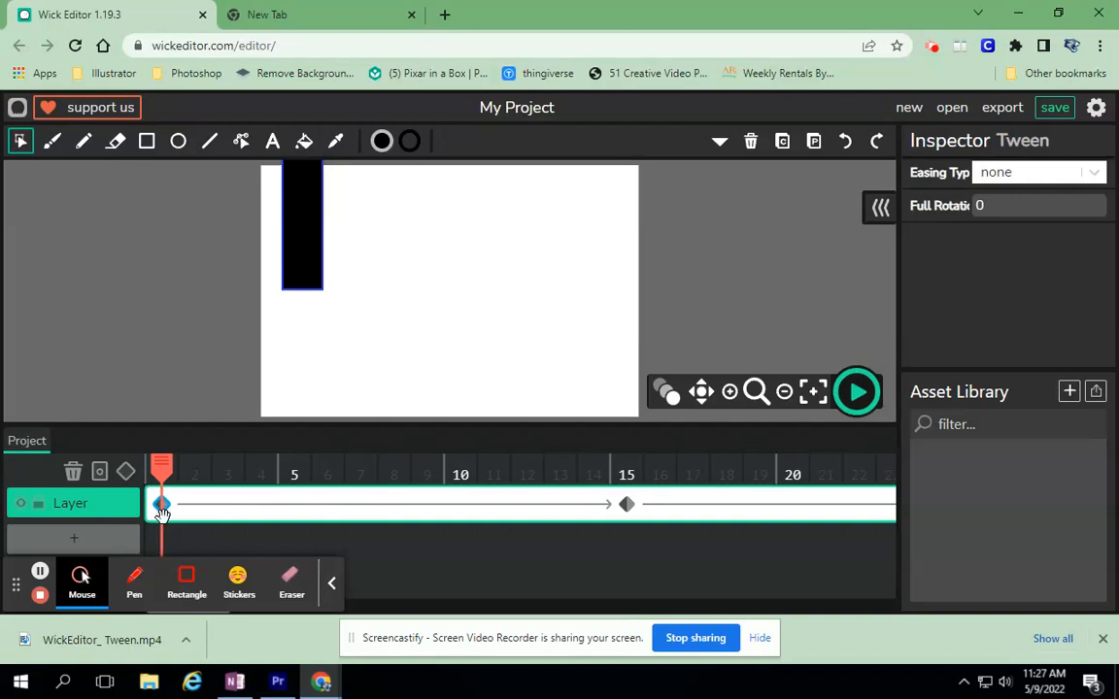
{"action": "left_click", "coordinate": [161, 505]}
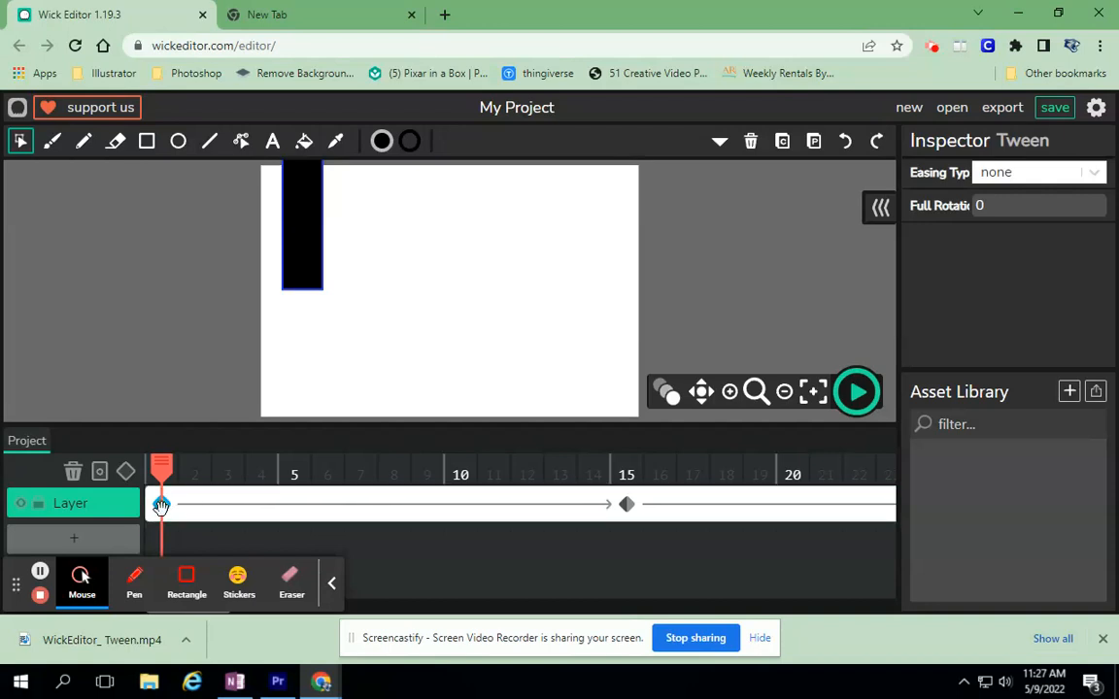
{"action": "left_click", "coordinate": [303, 265]}
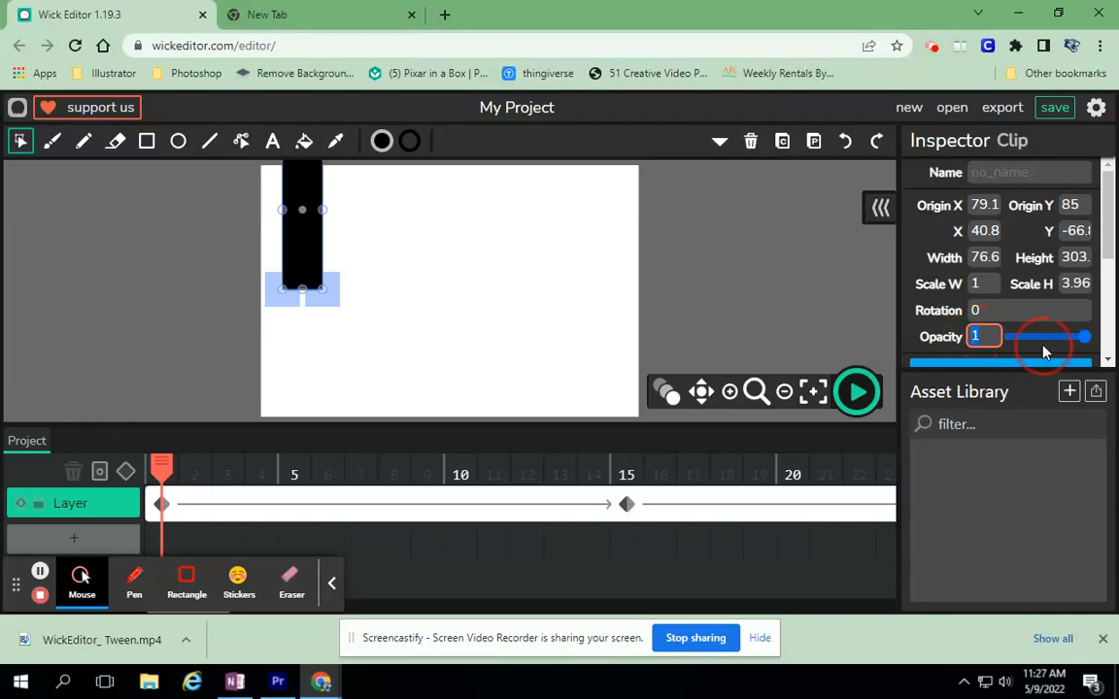
{"action": "type", "text": "0"}
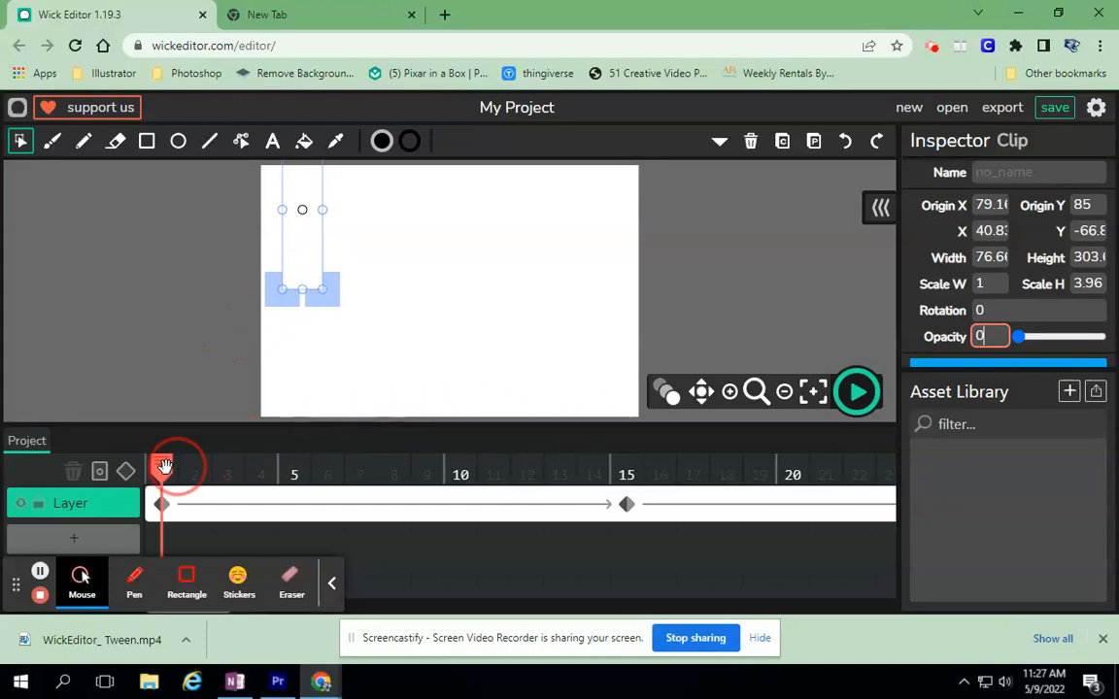
Step: Preview the animation from frame 1 to check the square's opacity tween, then stop playback
{"action": "left_click_drag", "start_coordinate": [199, 471], "coordinate": [159, 470]}
{"action": "left_click", "coordinate": [855, 392]}
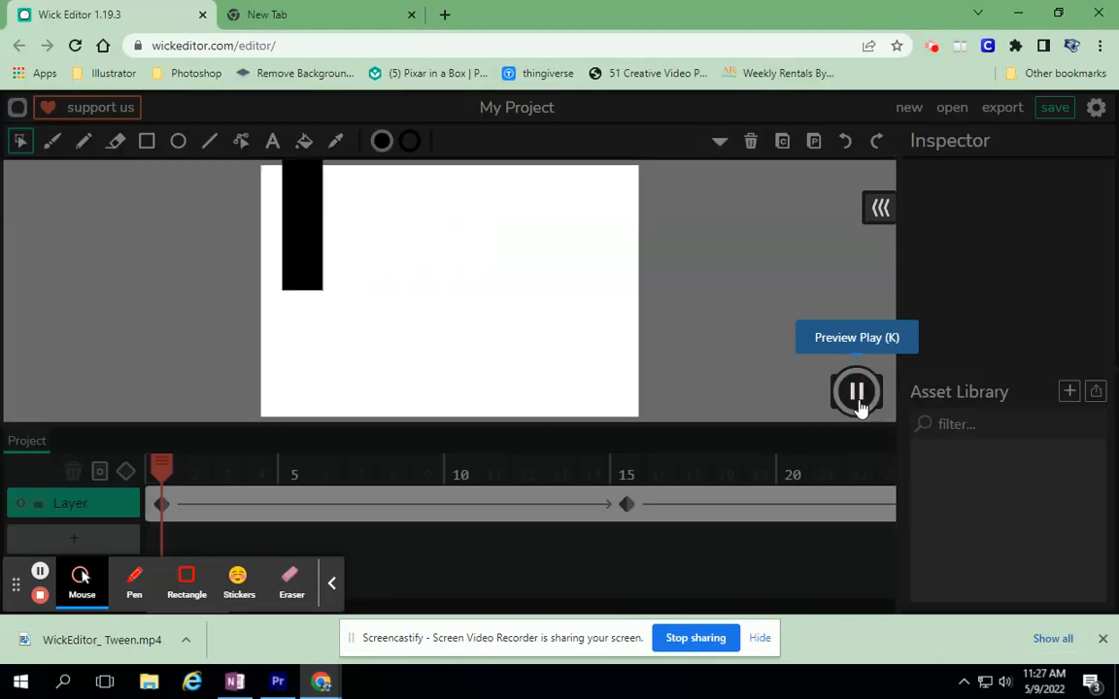
{"action": "left_click", "coordinate": [855, 391]}
Step: Reset the stretched square's opacity to 0 at frame 1, deselect it and preview the fade-in
{"action": "left_click_drag", "start_coordinate": [626, 459], "coordinate": [144, 472]}
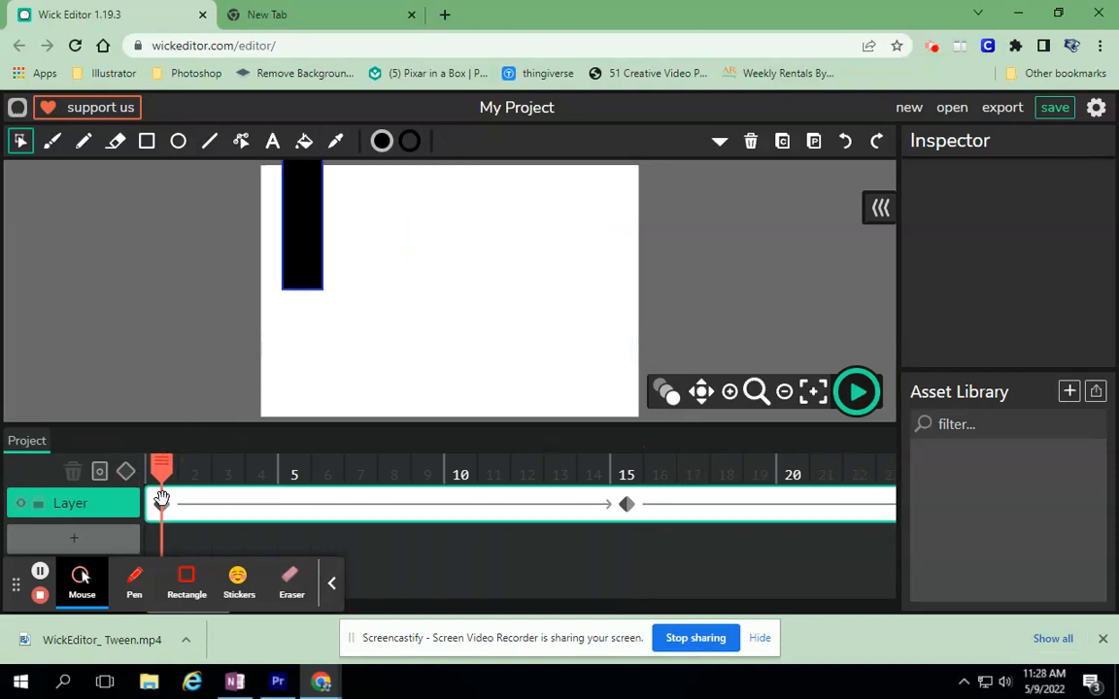
{"action": "left_click", "coordinate": [303, 265]}
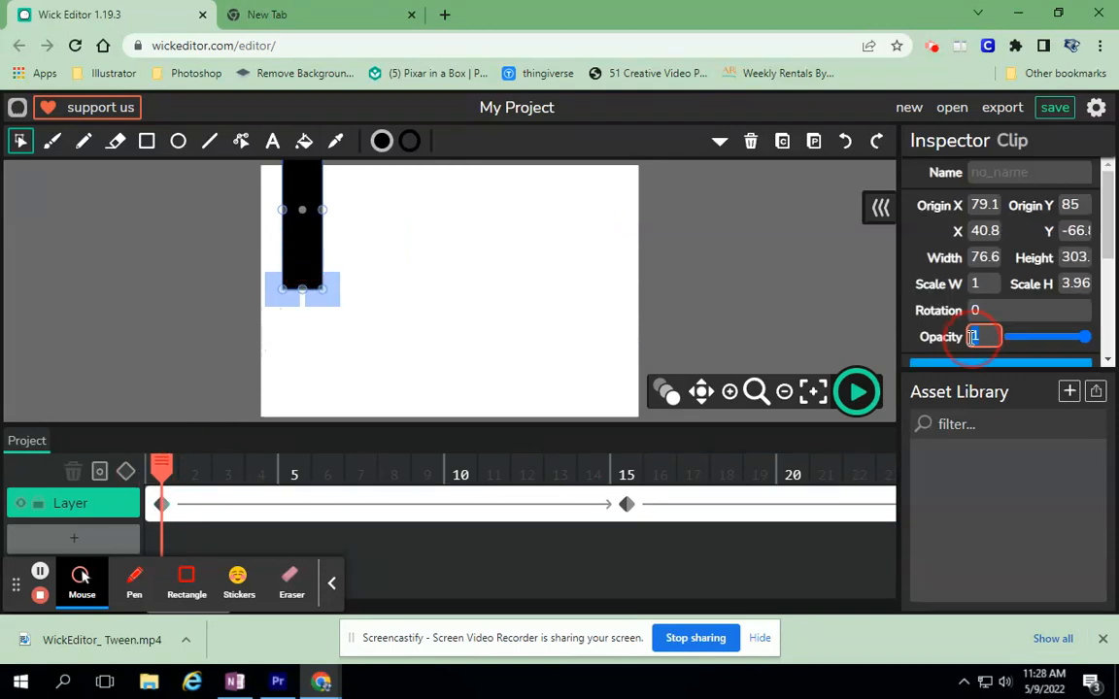
{"action": "type", "text": "0"}
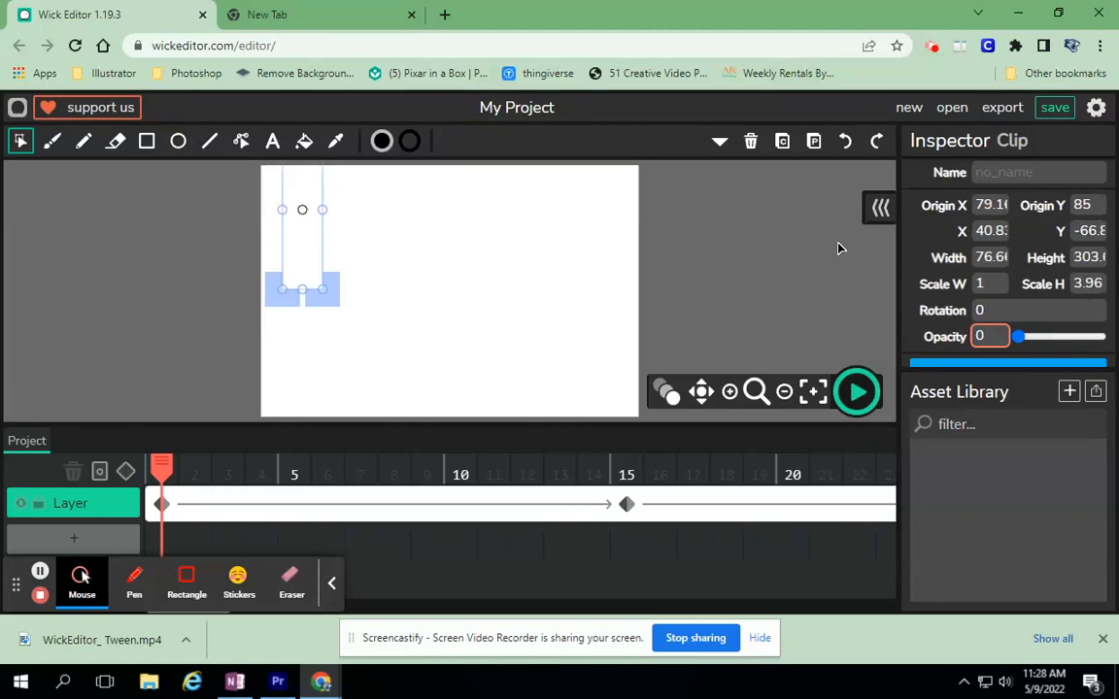
{"action": "left_click", "coordinate": [776, 256]}
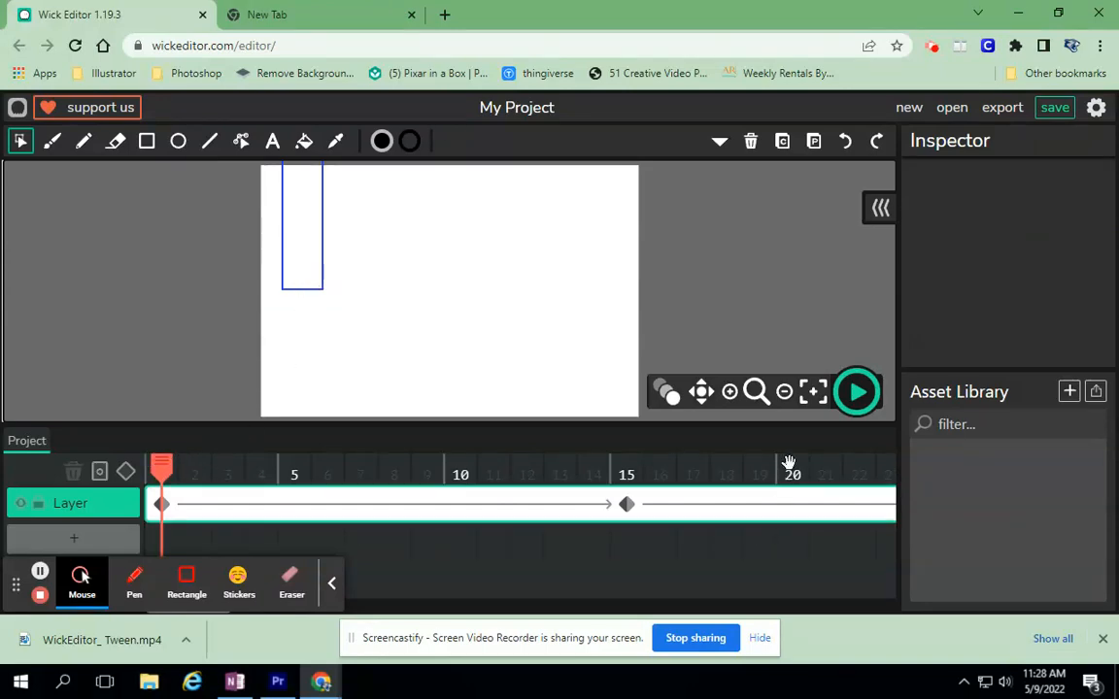
{"action": "left_click", "coordinate": [856, 391]}
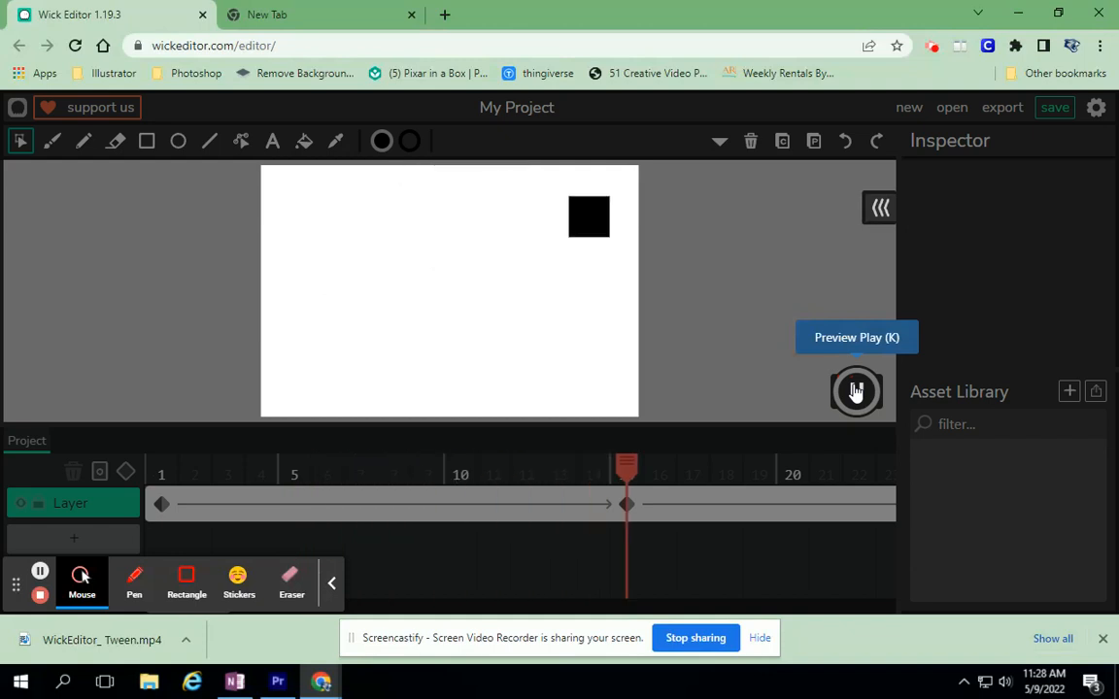